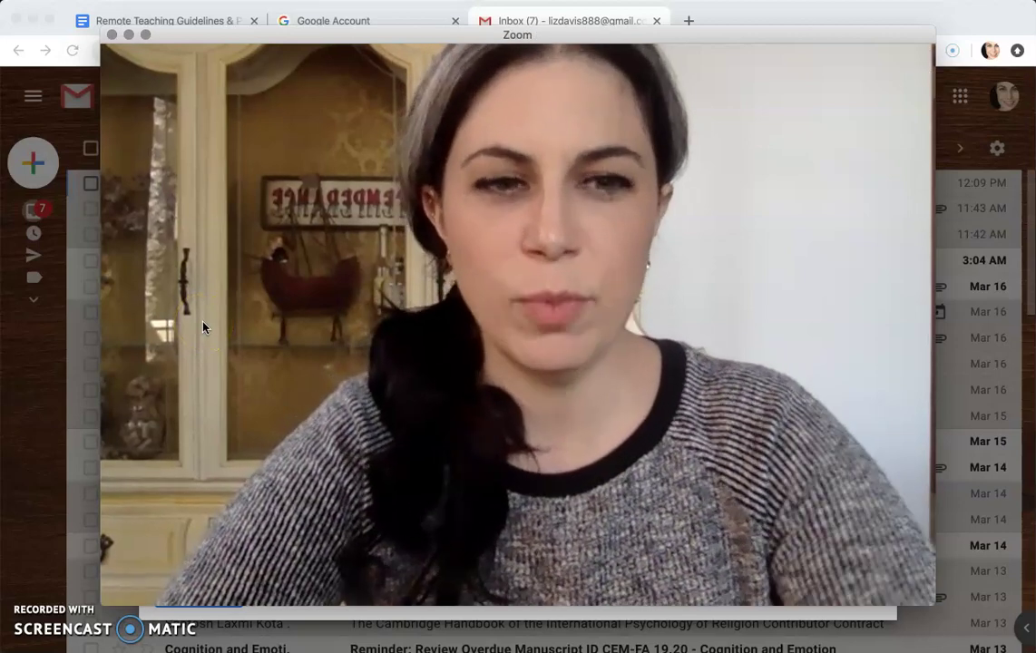
Invite the filtered contact to the meeting, then copy the full meeting invitation text.
left_click(201, 294)
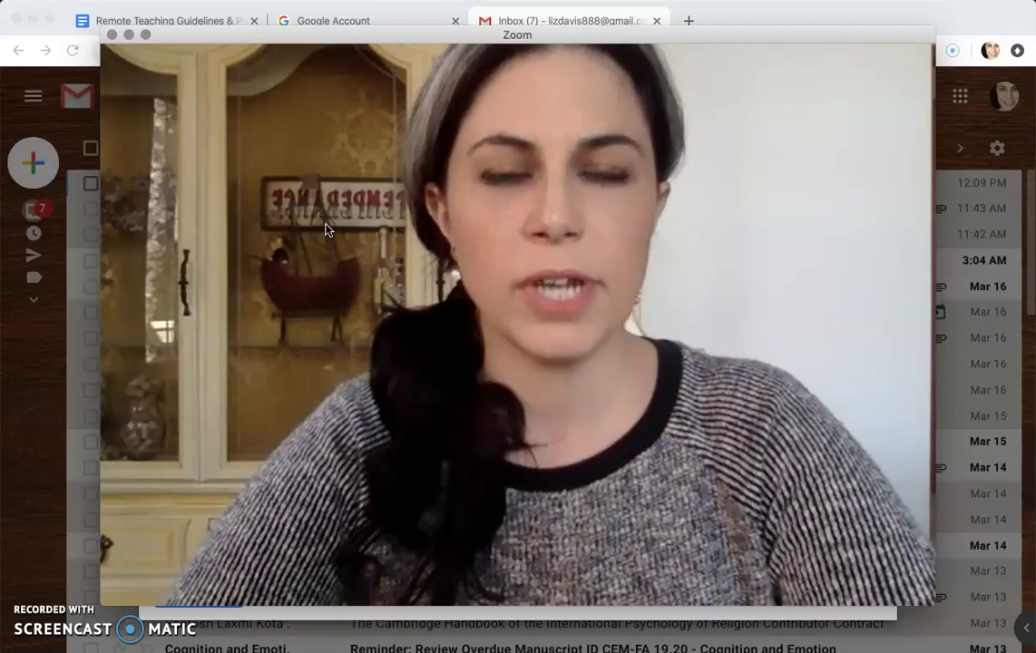
mouse_move(370, 218)
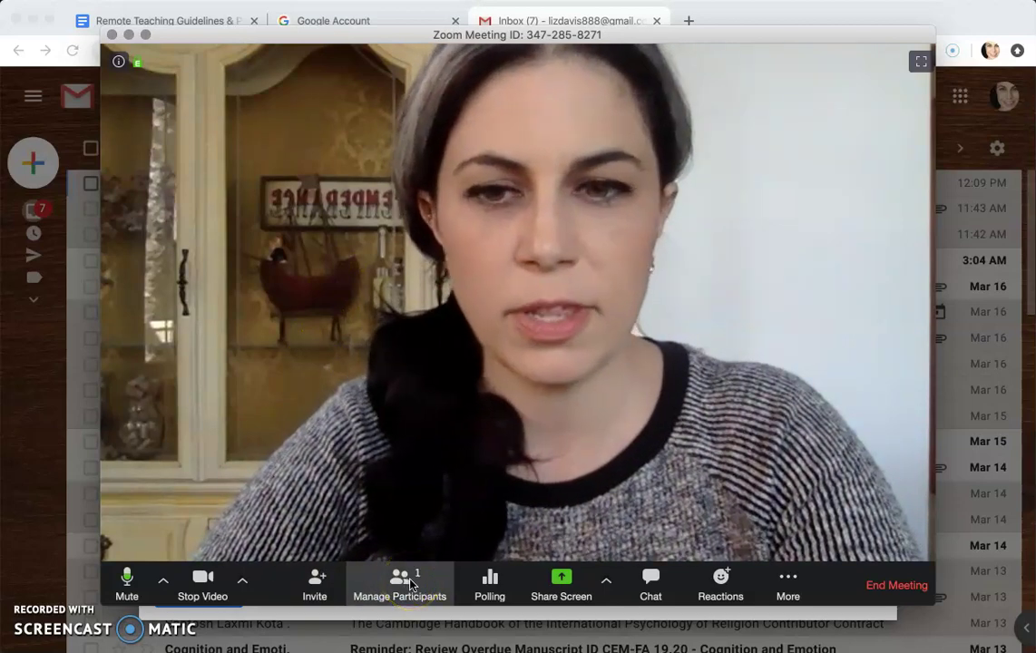
left_click(314, 583)
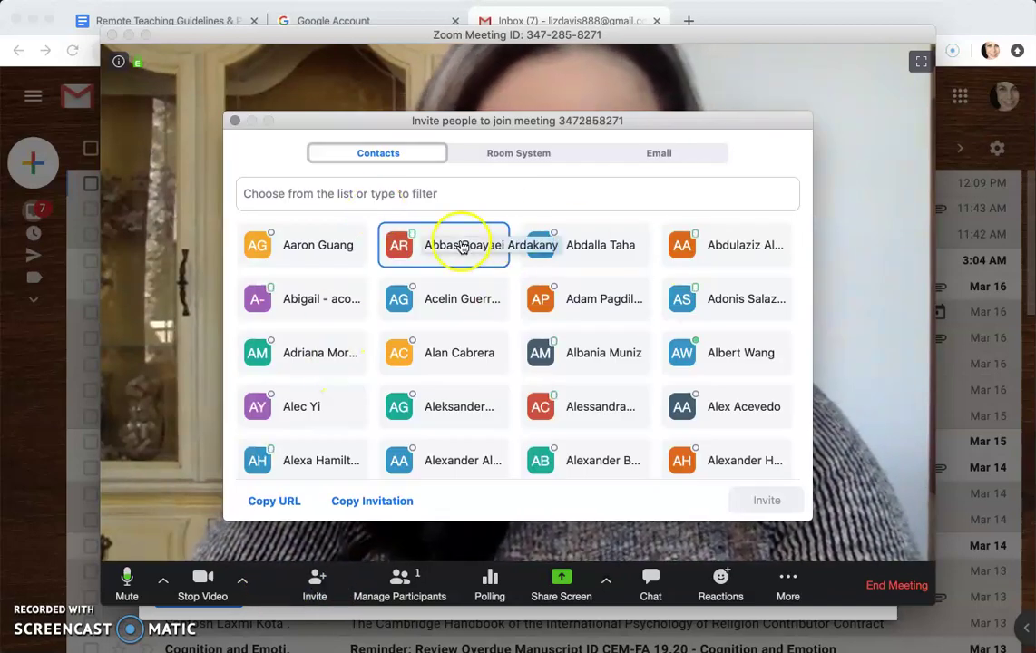
left_click(495, 189)
type("annie")
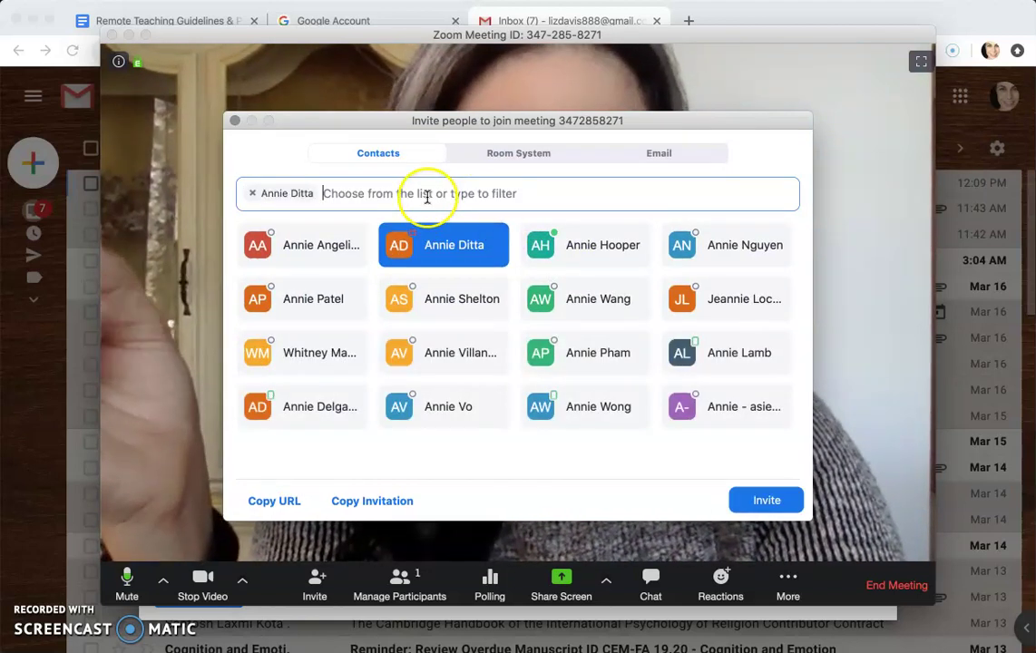
left_click(764, 500)
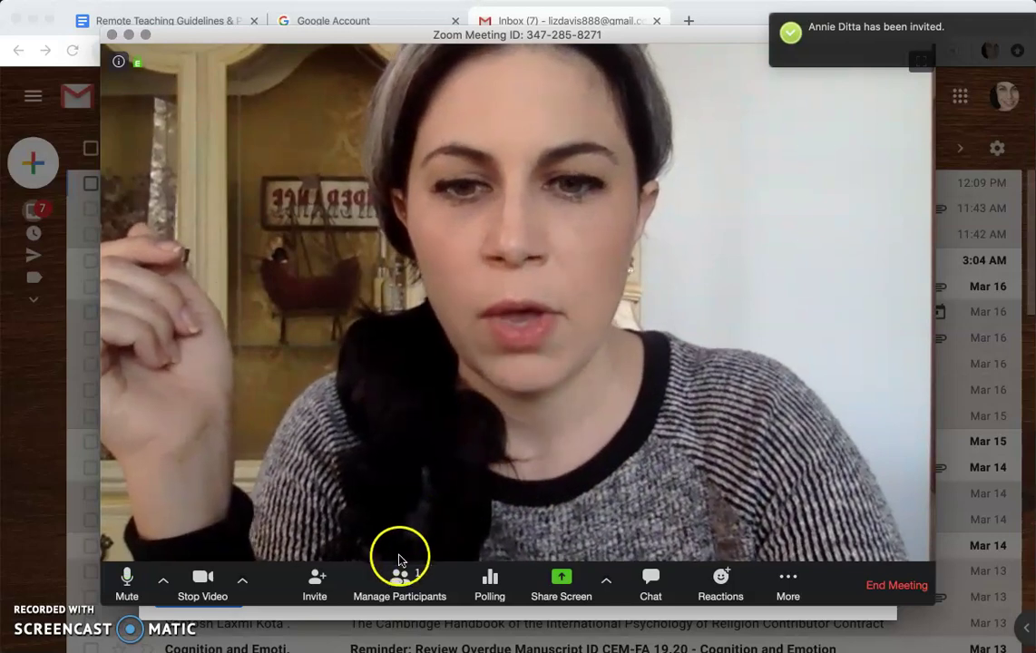
left_click(315, 581)
left_click(381, 504)
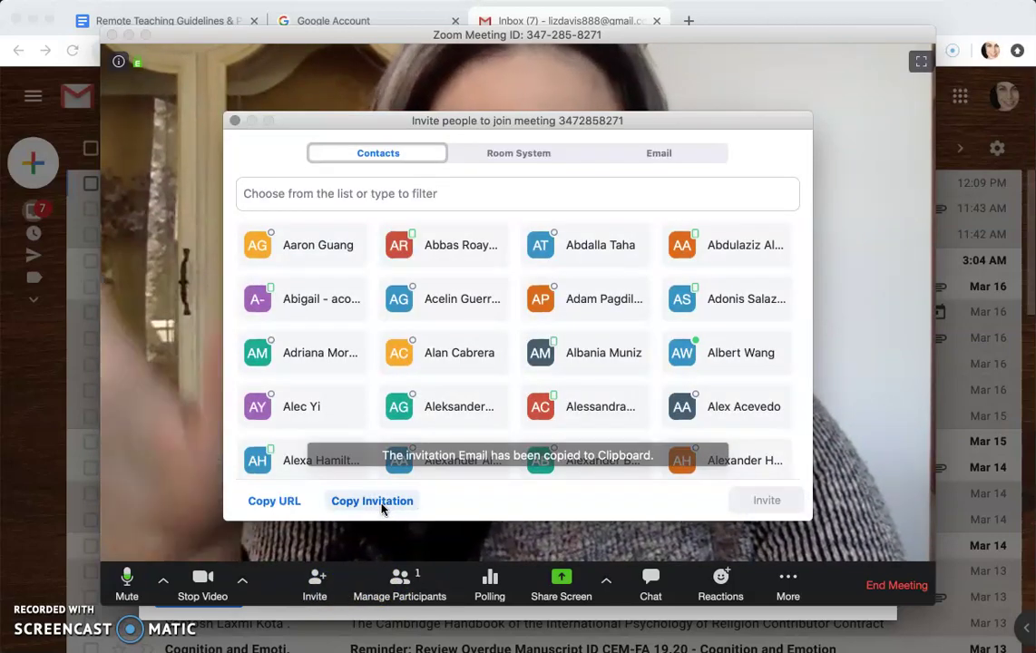
Paste the copied Zoom invitation into the body of the Gmail compose draft.
key("ctrl+Up")
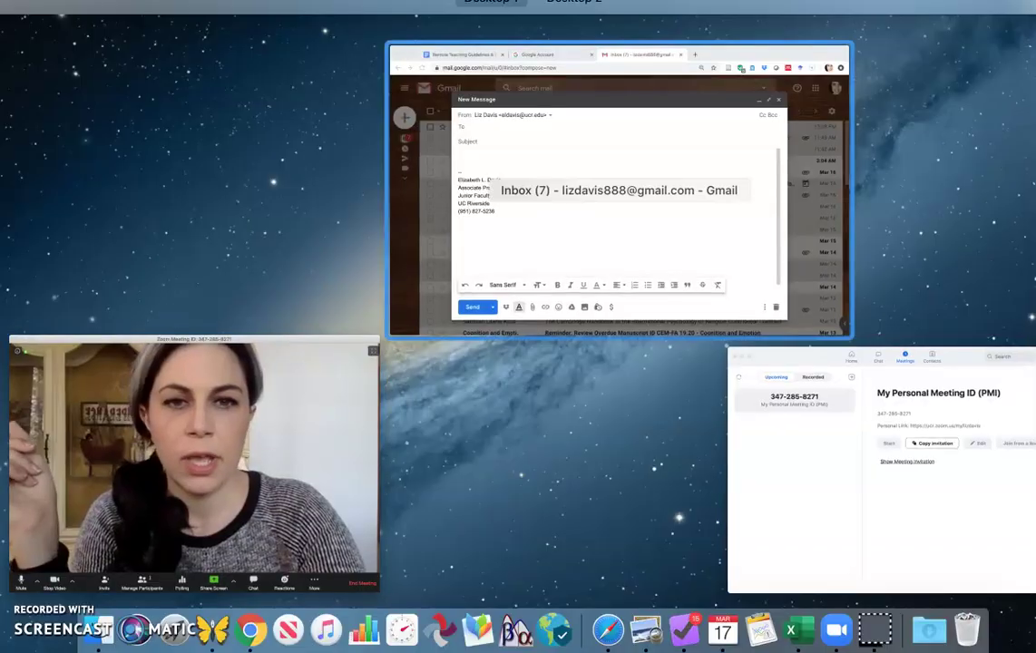
left_click(534, 249)
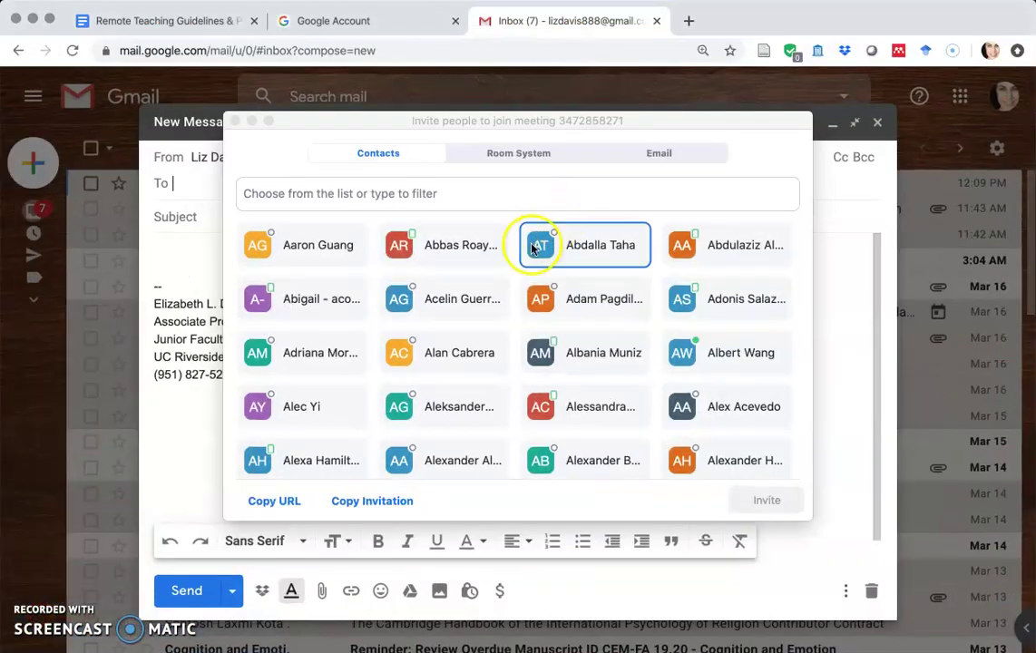
left_click(237, 123)
left_click(234, 246)
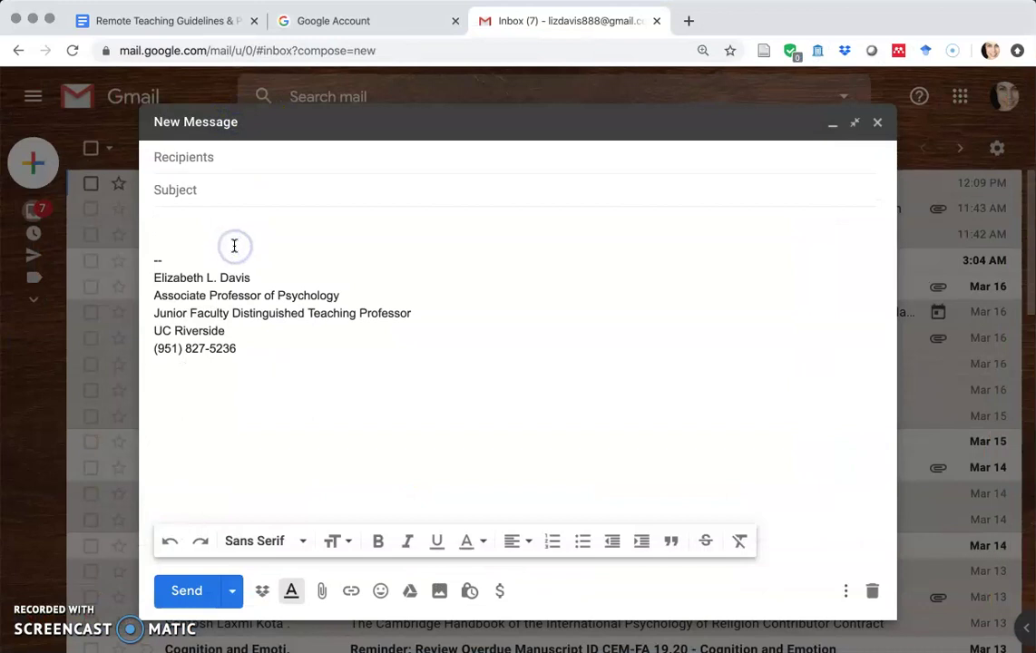
key("super+v")
scroll(313, 369, "up", 10)
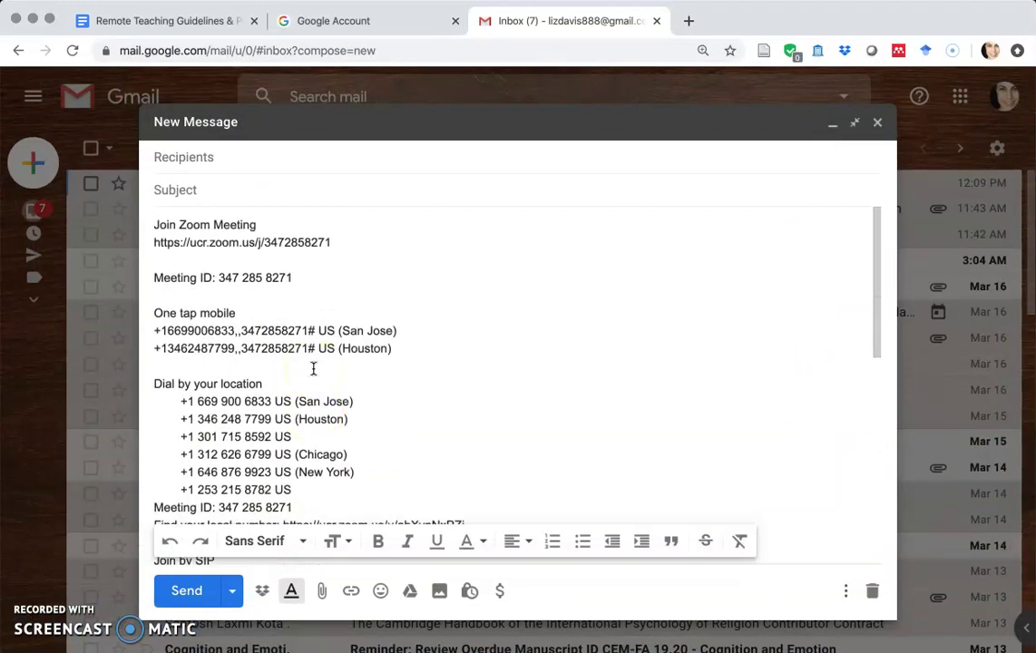
Address the draft to the invited contact with subject 'come to class', then return to Zoom.
left_click(347, 166)
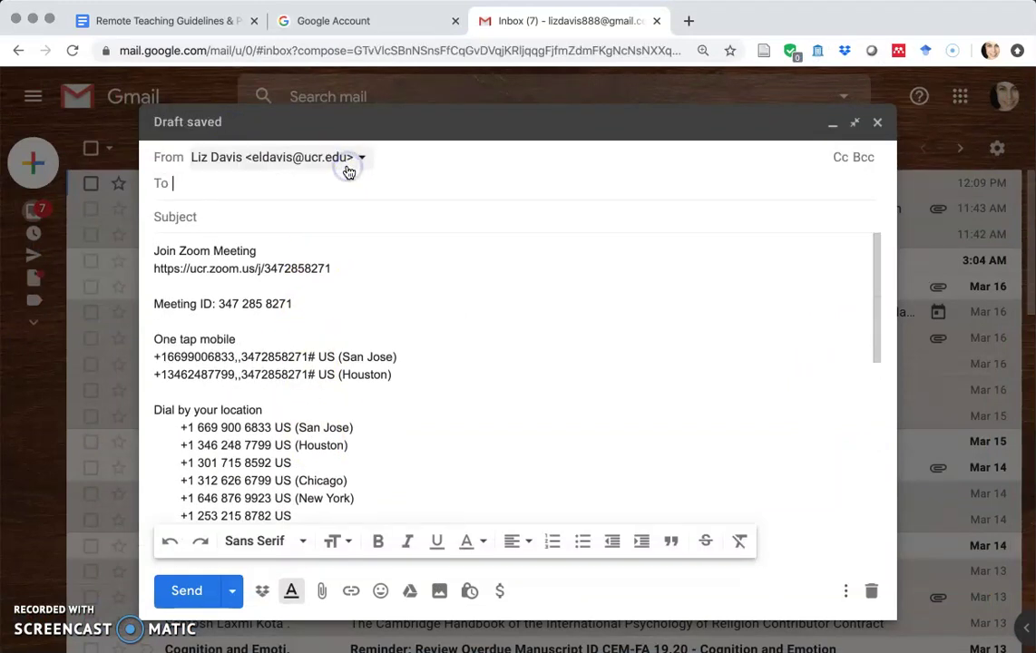
type("anni")
key("Return")
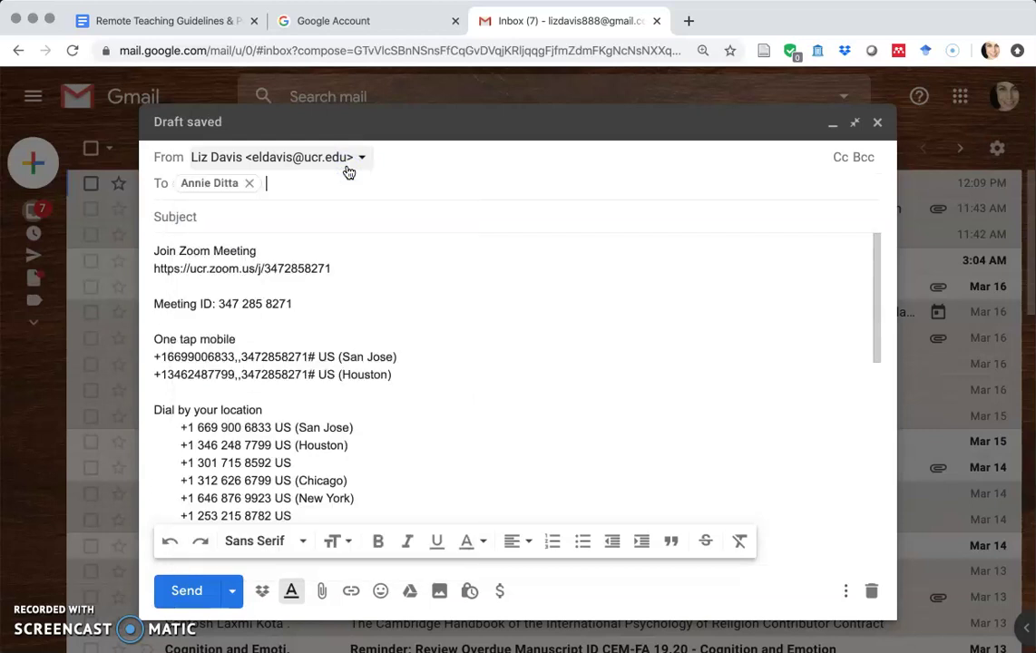
key("Tab")
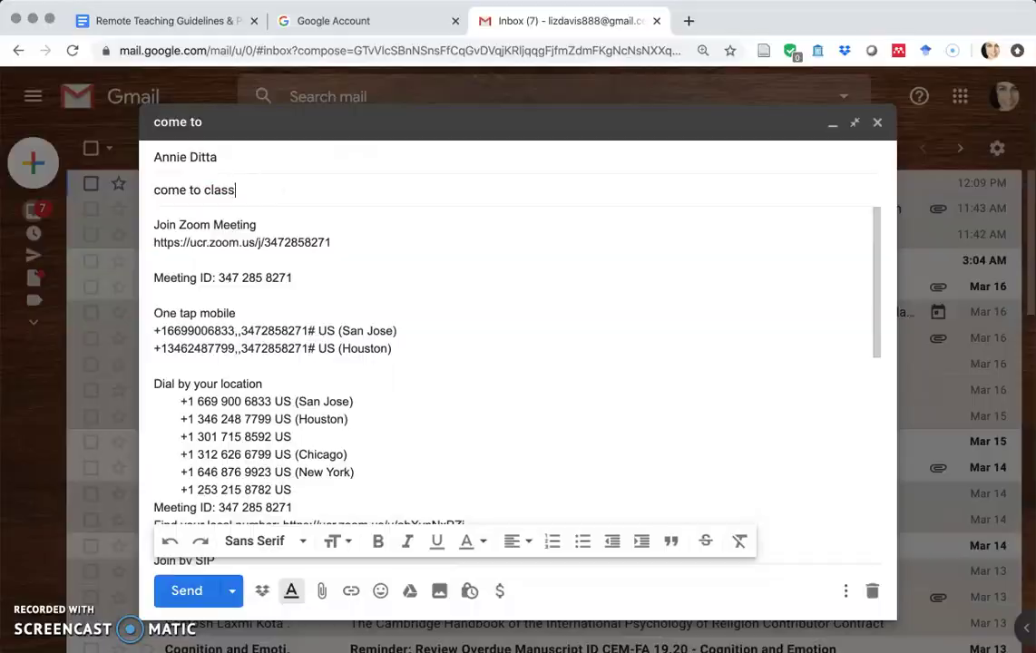
key("ctrl+Up")
left_click(186, 552)
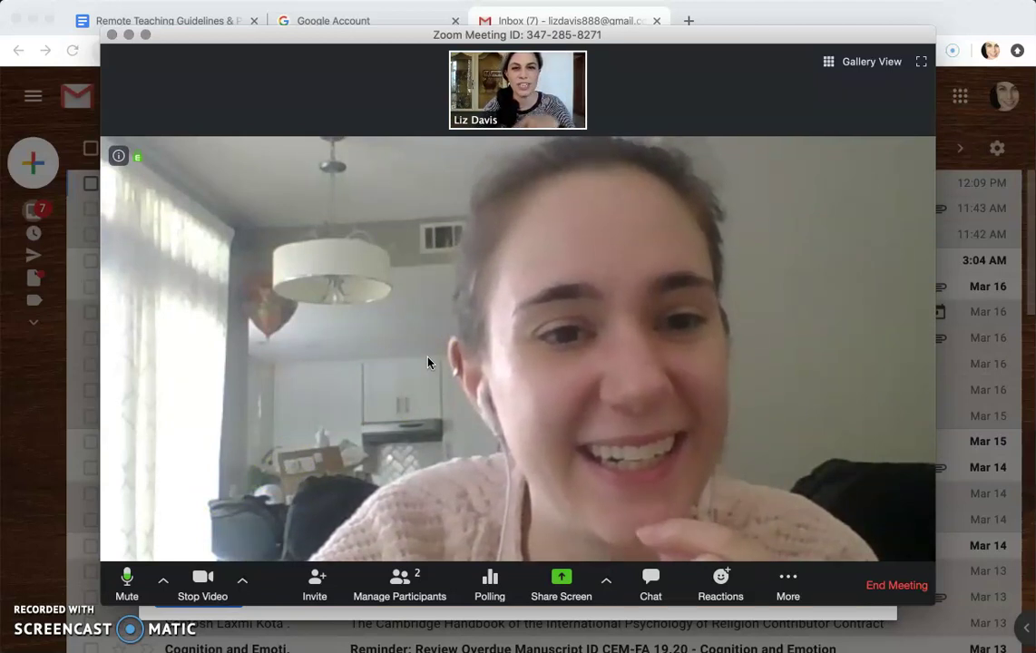
Switch the meeting to Gallery View, then go back to the Gmail draft.
left_click(408, 328)
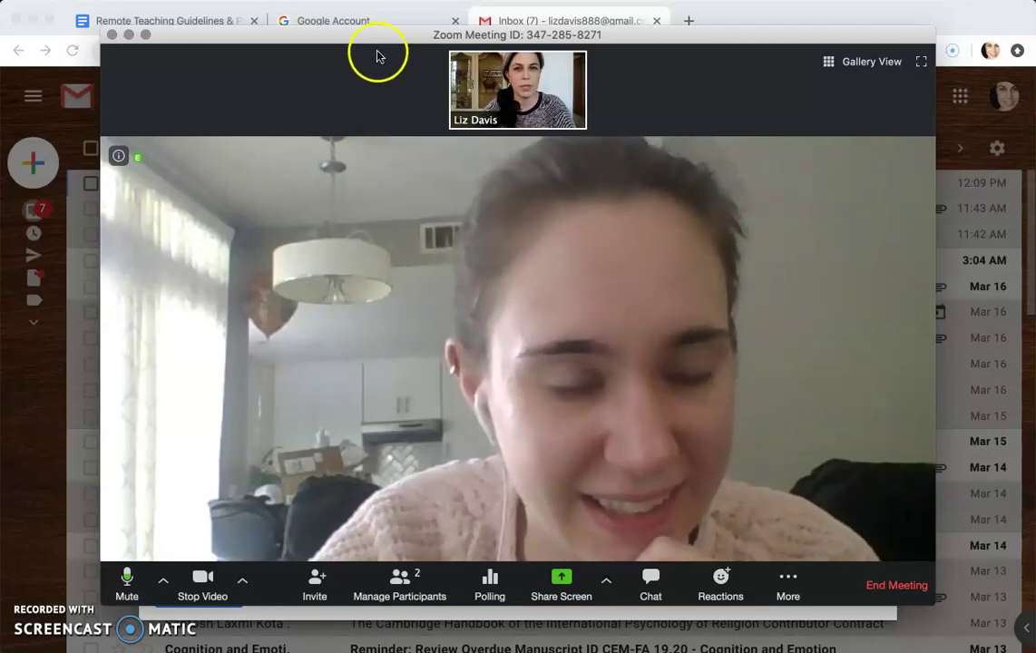
left_click(846, 66)
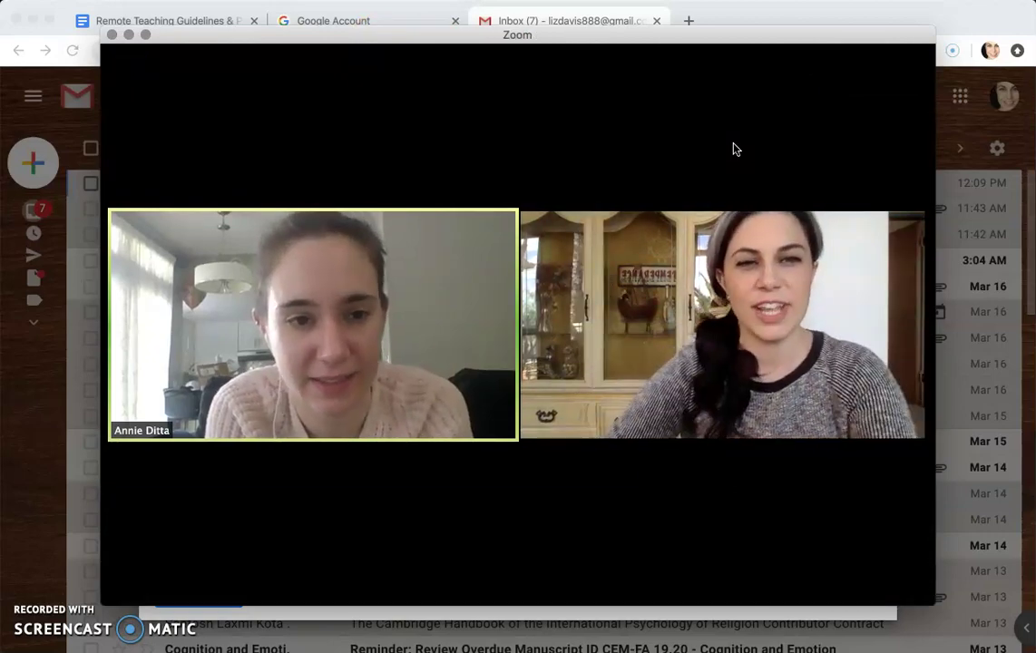
key("ctrl+Up")
left_click(560, 303)
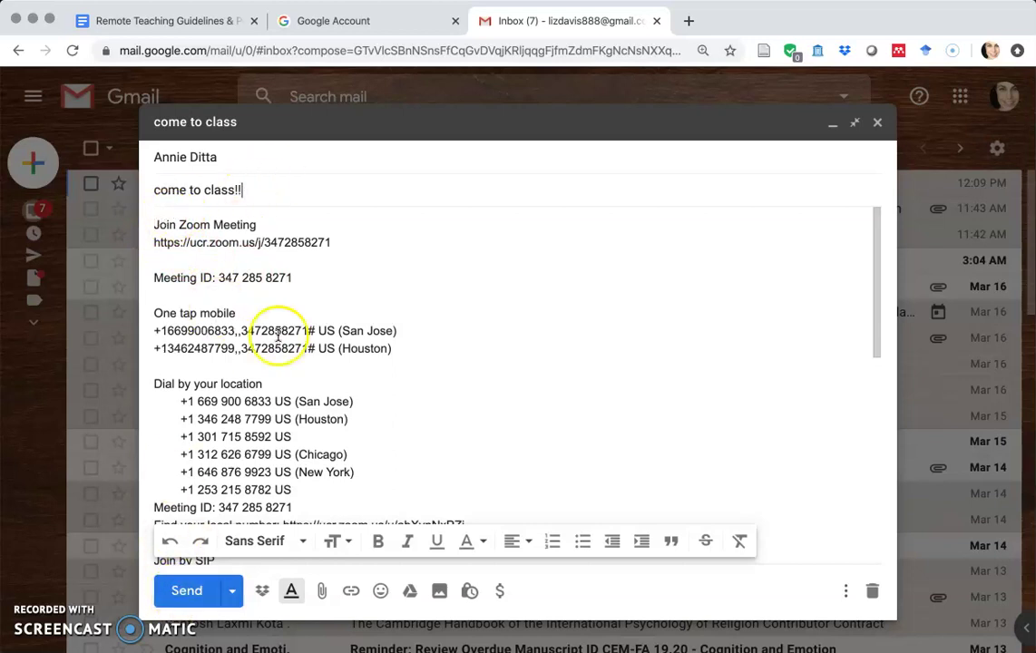
Scroll through the pasted invitation and signature, then send the email.
scroll(278, 338, "down", 7)
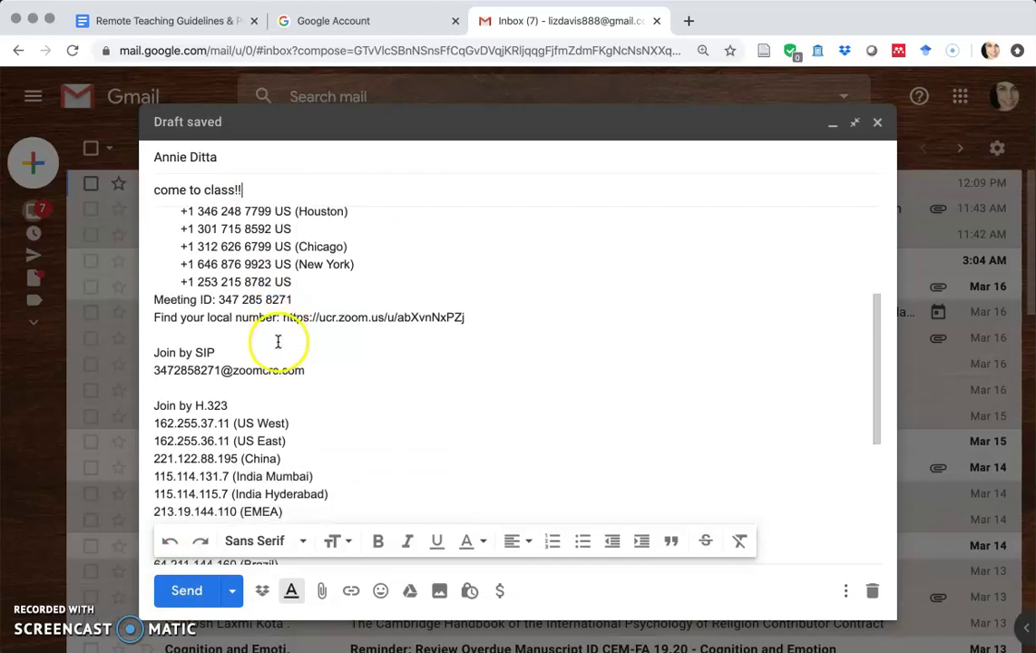
scroll(278, 345, "down", 5)
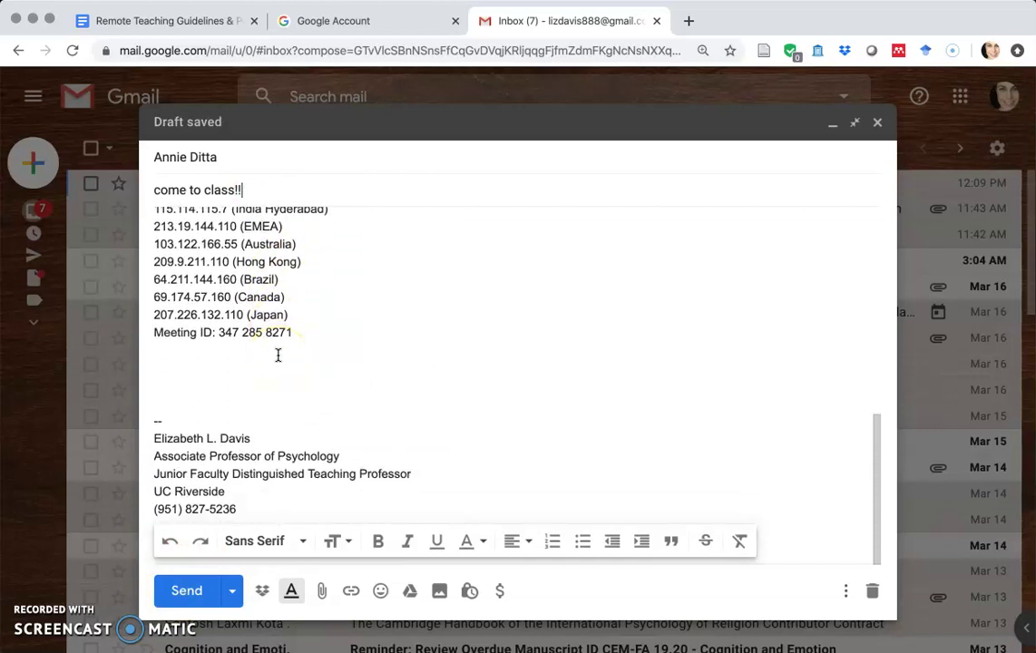
left_click(190, 592)
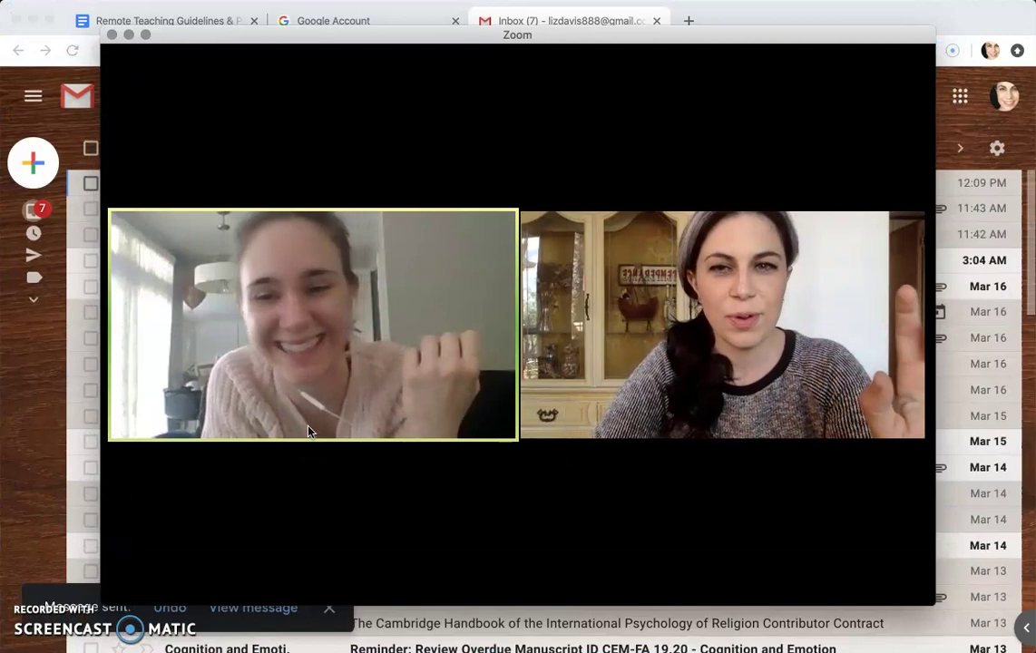
Copy the meeting URL from the Invite dialog and close the dialog.
mouse_move(257, 547)
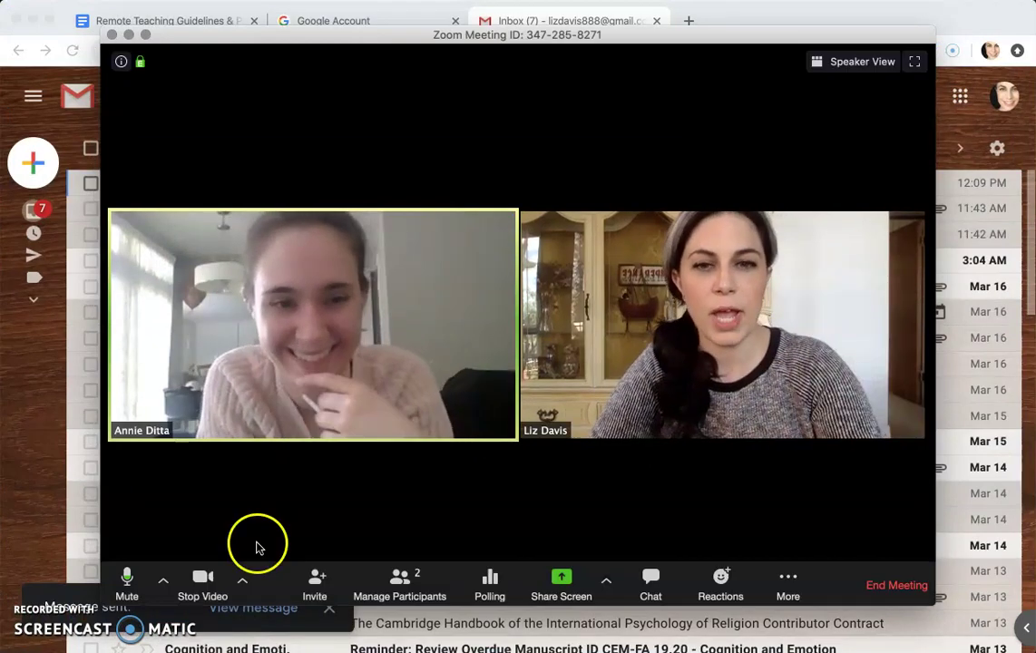
left_click(314, 581)
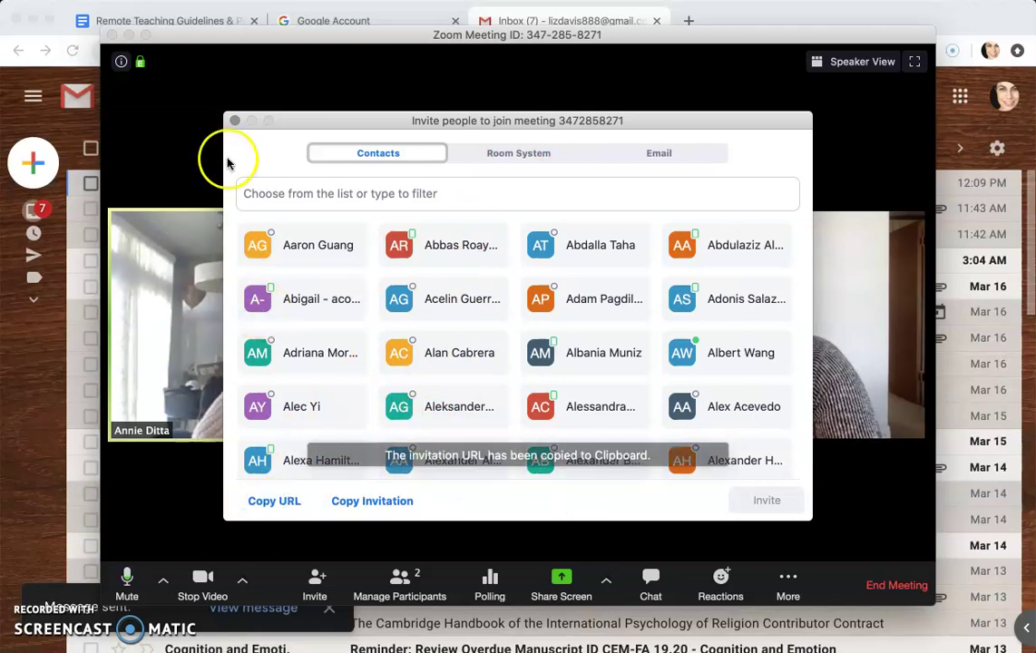
left_click(235, 120)
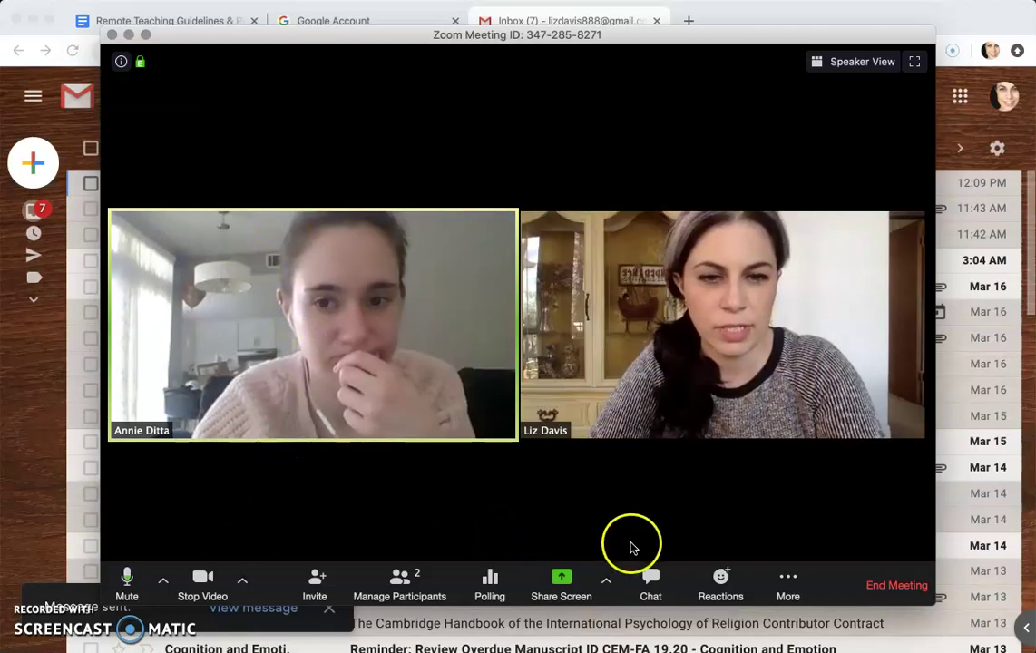
Post the pasted meeting link in the chat to everyone.
left_click(650, 581)
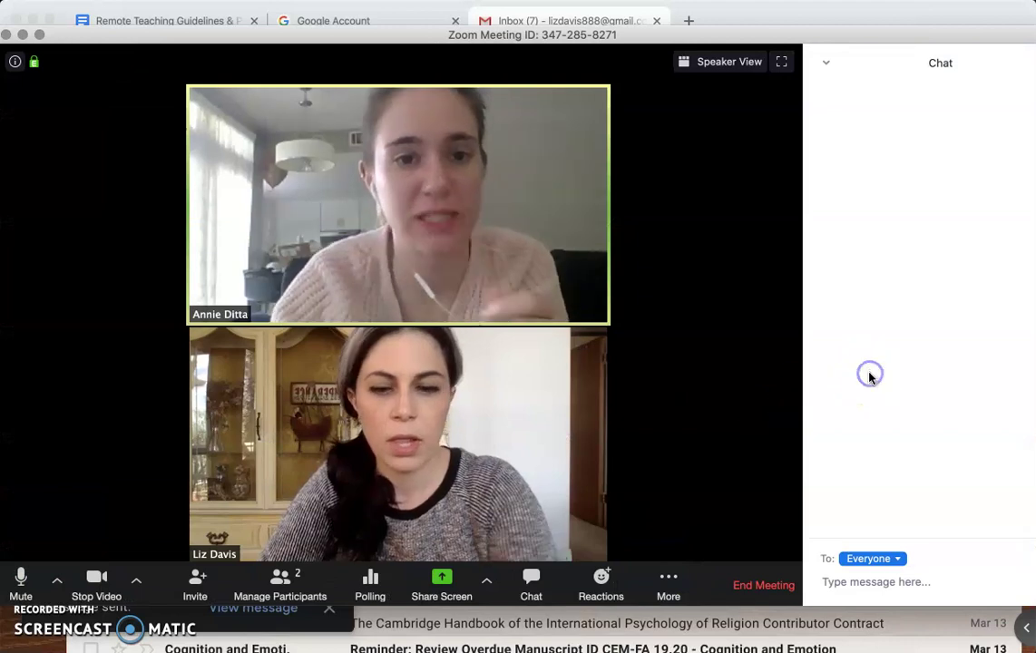
left_click(856, 577)
key("super+v")
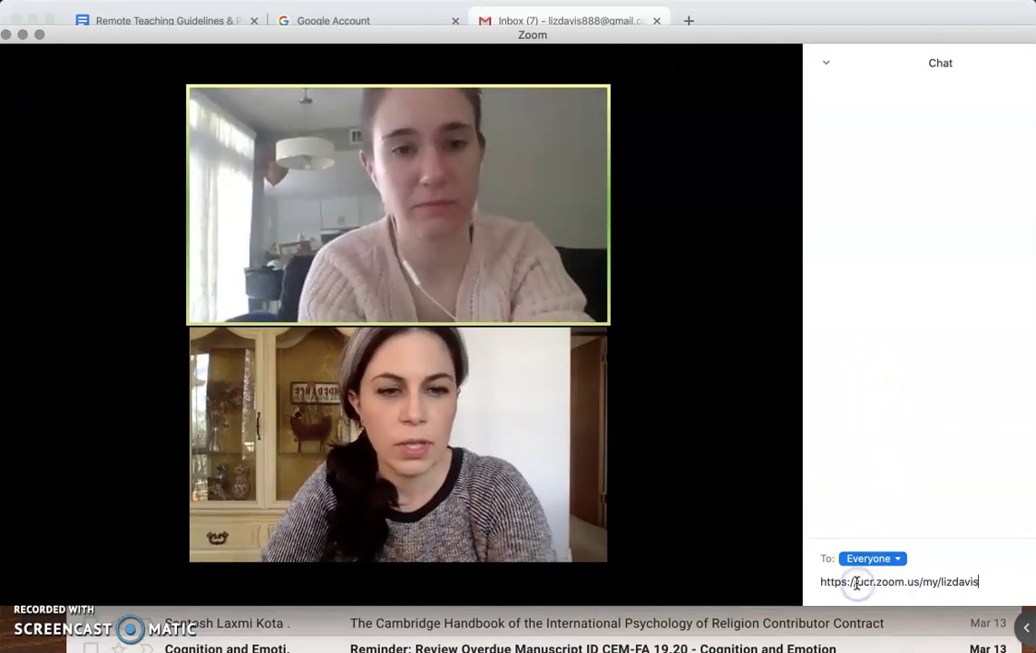
key("Return")
Send the meeting link again privately to the other participant.
left_click(865, 559)
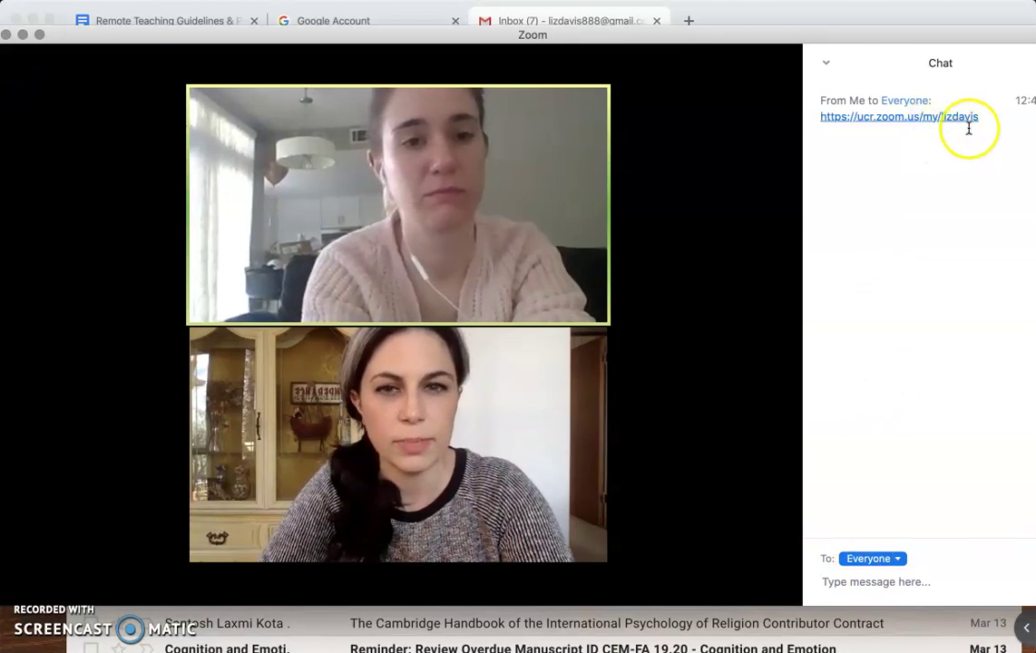
left_click(853, 561)
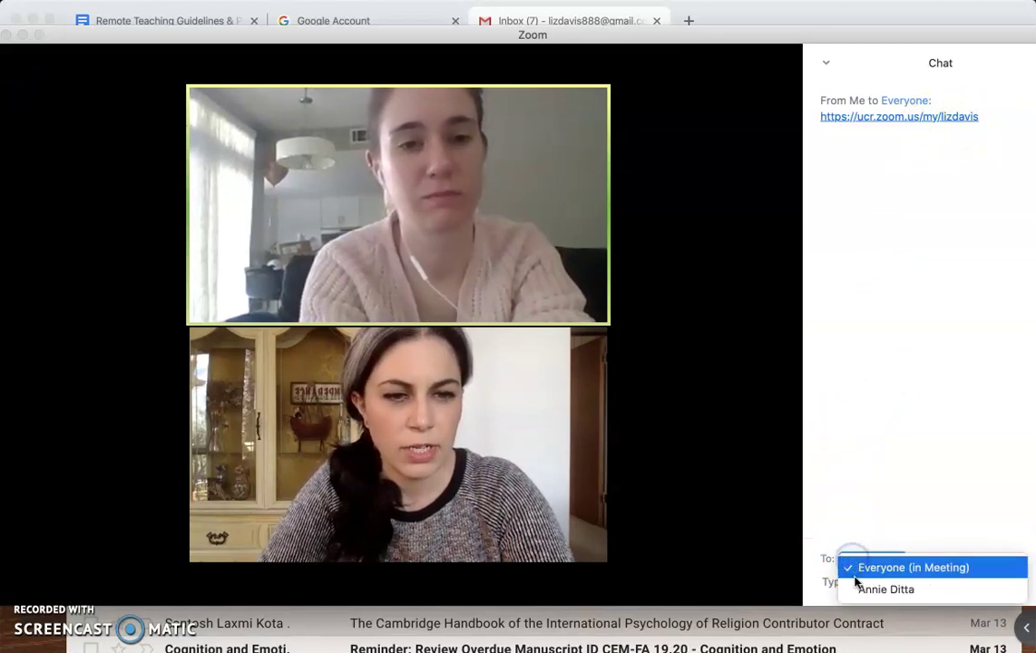
left_click(868, 590)
left_click(881, 583)
key("super+v")
key("Return")
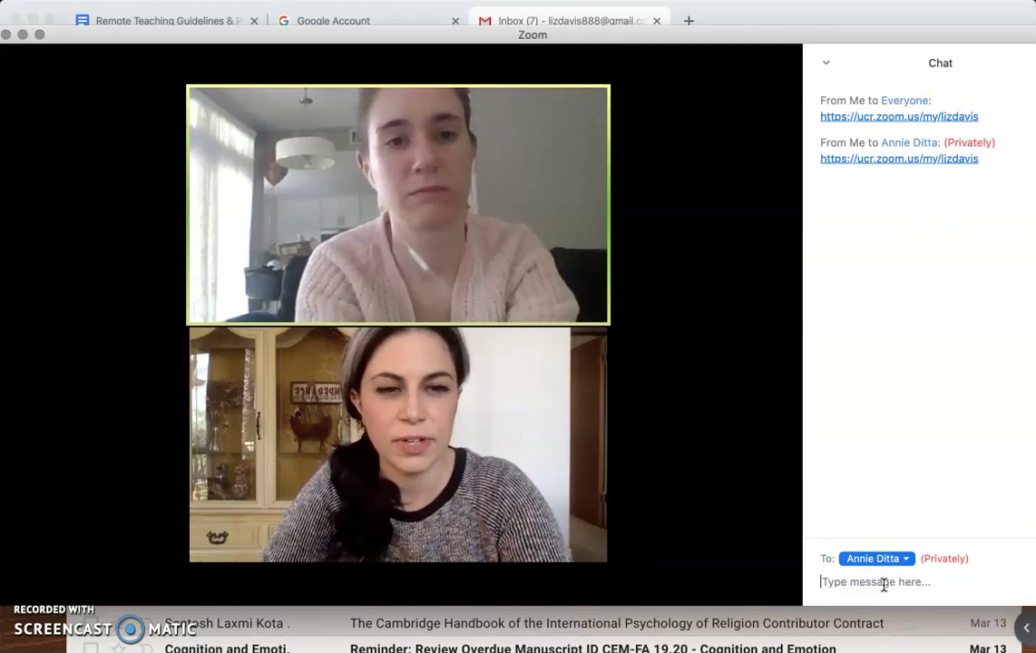
mouse_move(770, 370)
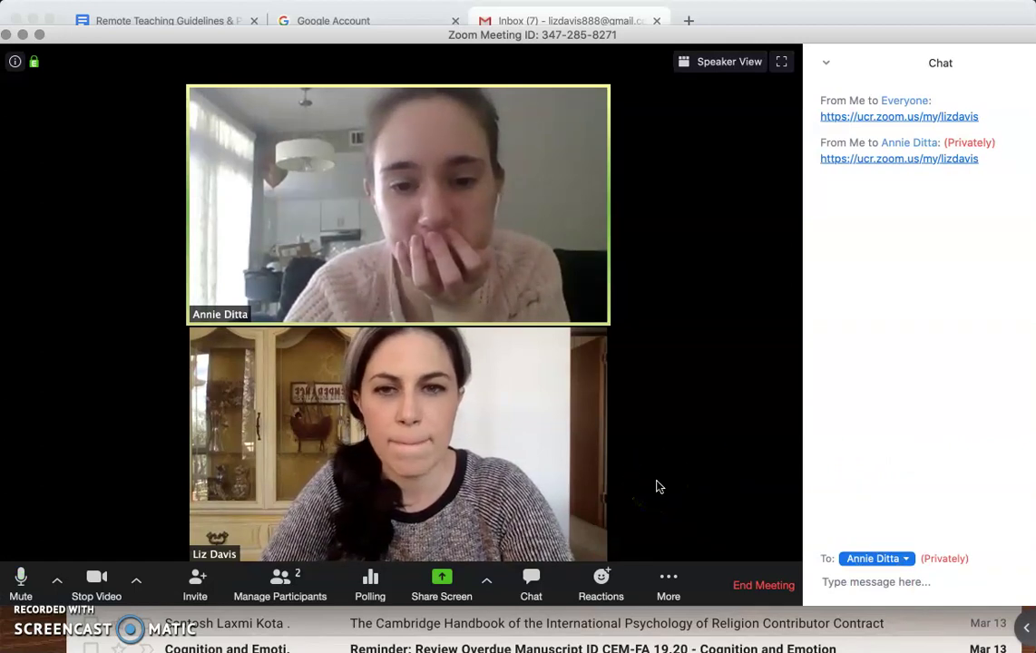
mouse_move(567, 513)
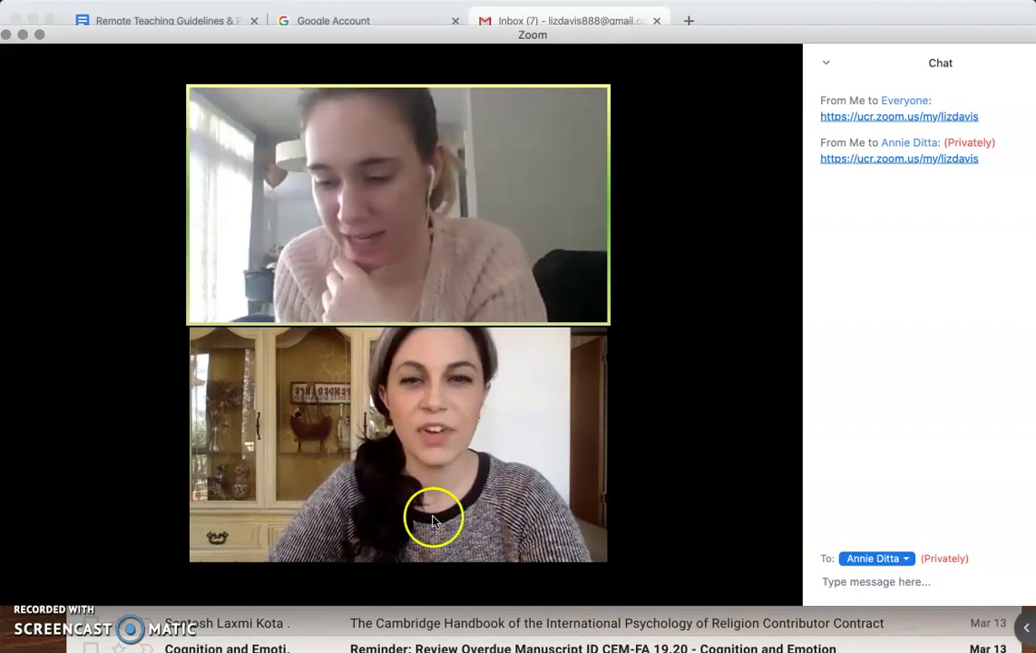
mouse_move(561, 428)
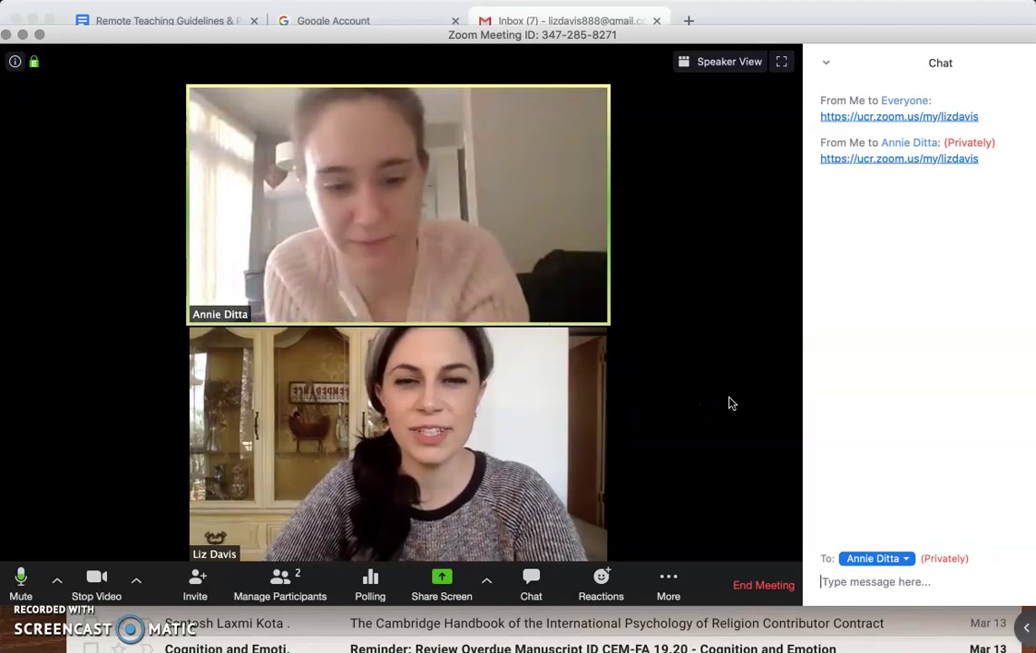
mouse_move(416, 443)
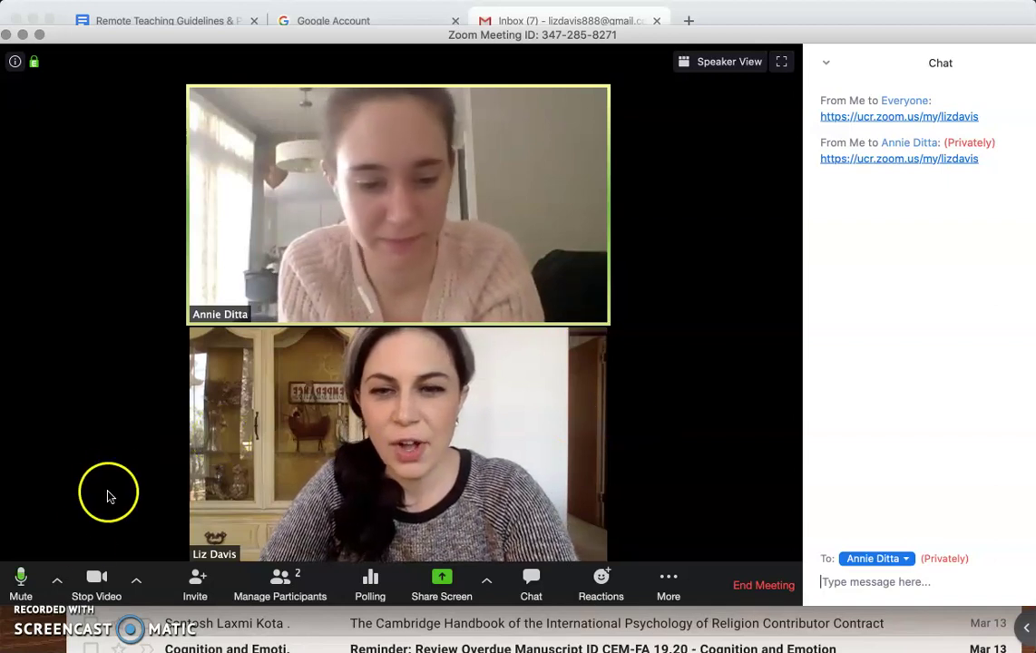
Copy the full meeting invitation text again and bring the meeting window back to front.
left_click(195, 589)
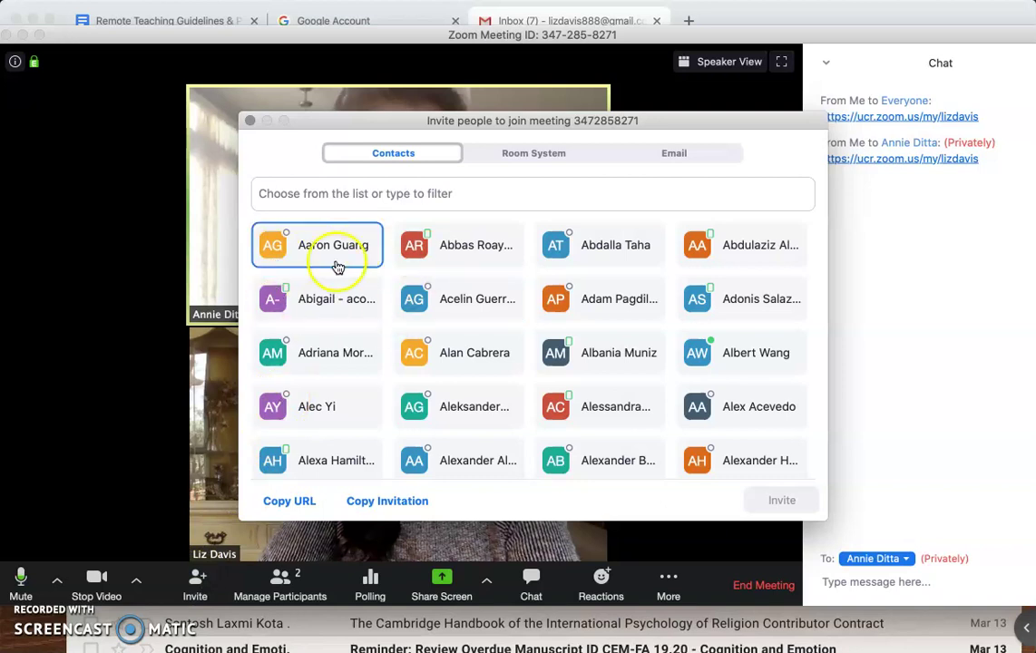
left_click(250, 122)
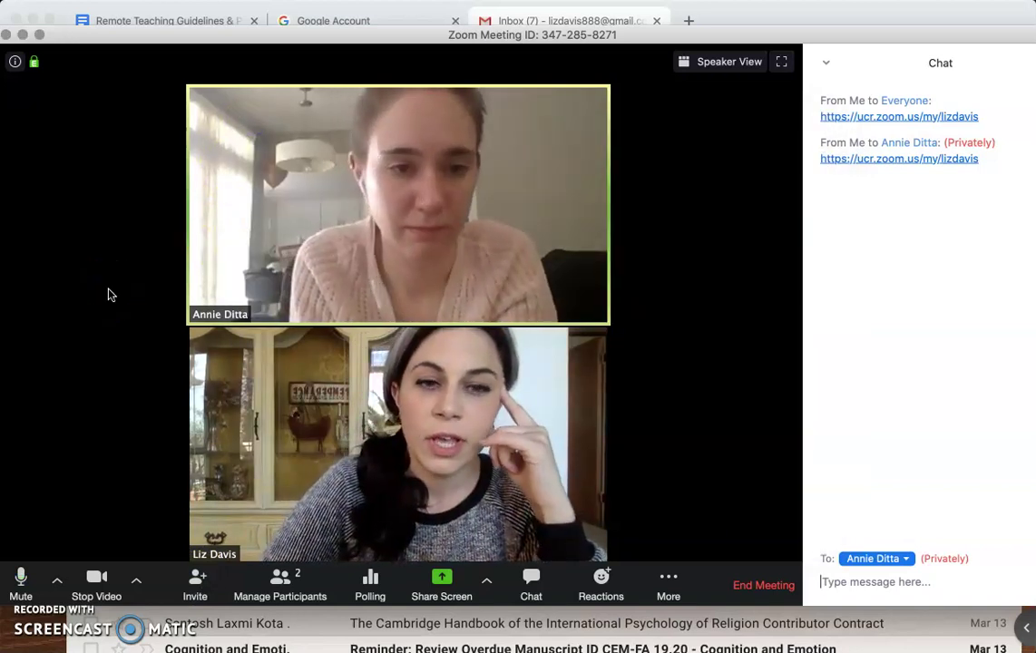
left_click(184, 549)
left_click(195, 585)
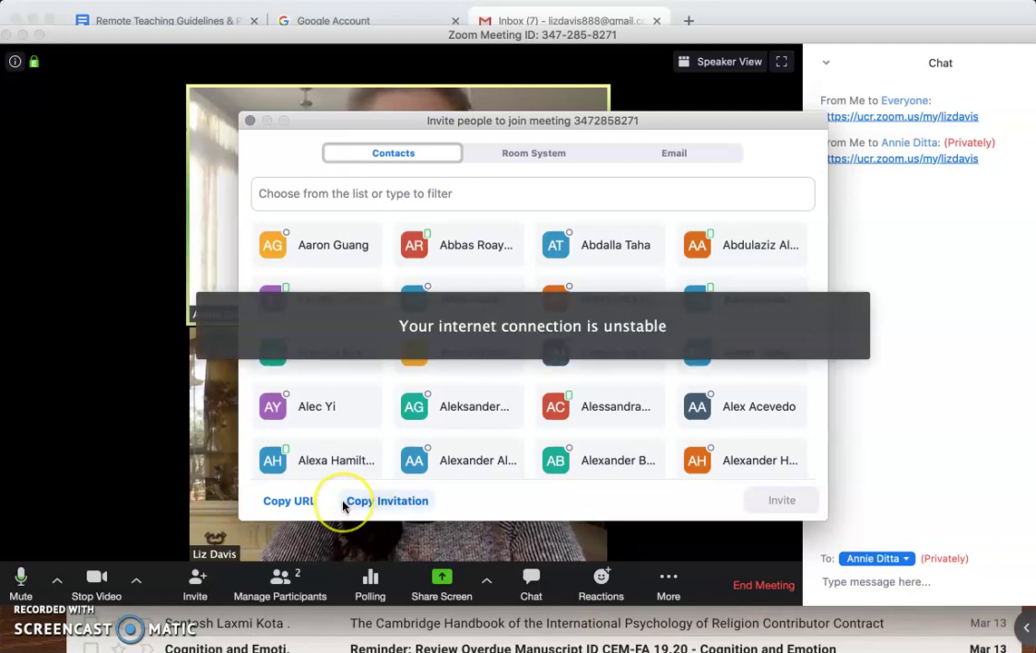
left_click(404, 505)
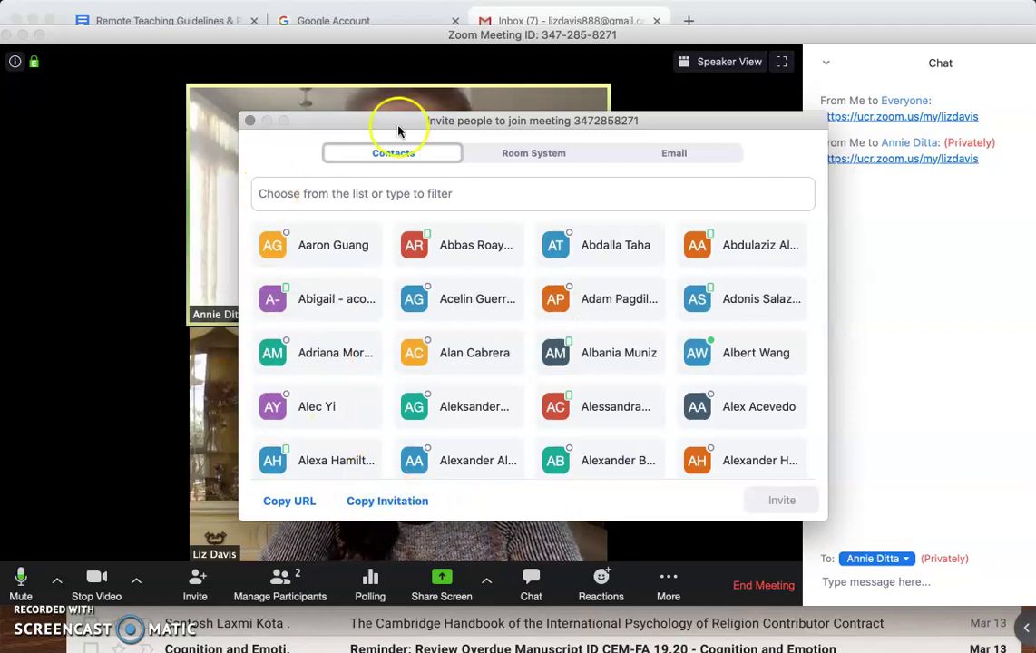
left_click(550, 23)
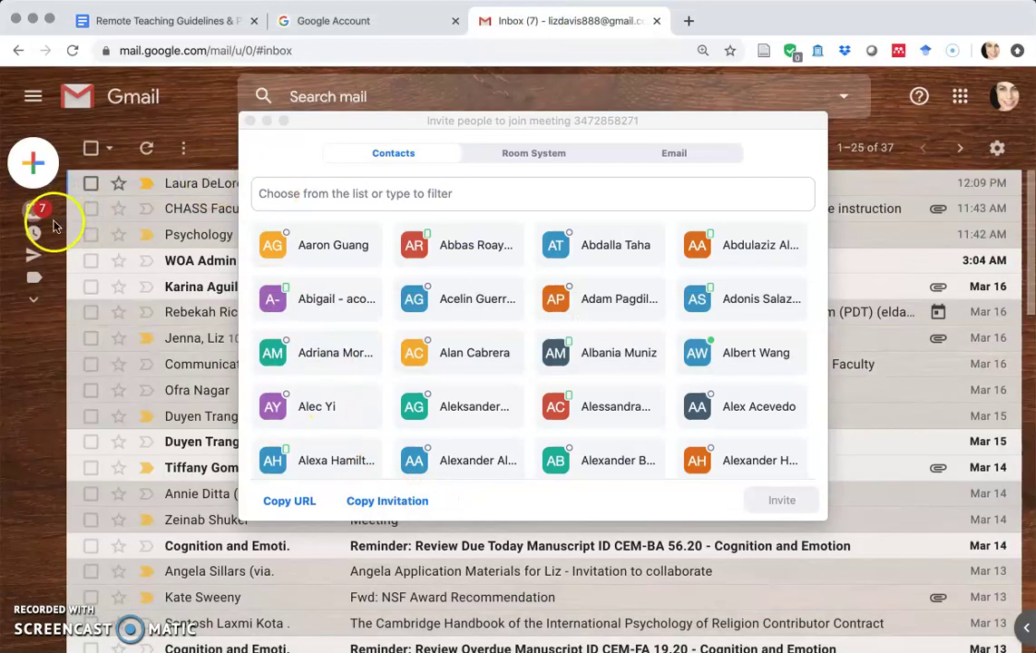
left_click(250, 120)
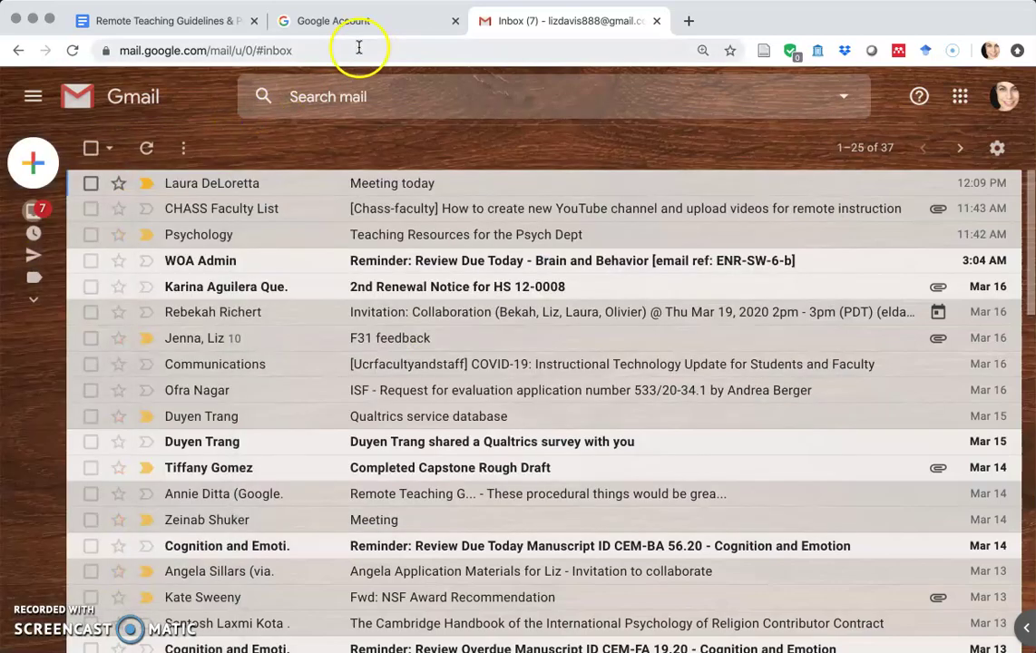
key("ctrl+Up")
left_click(744, 453)
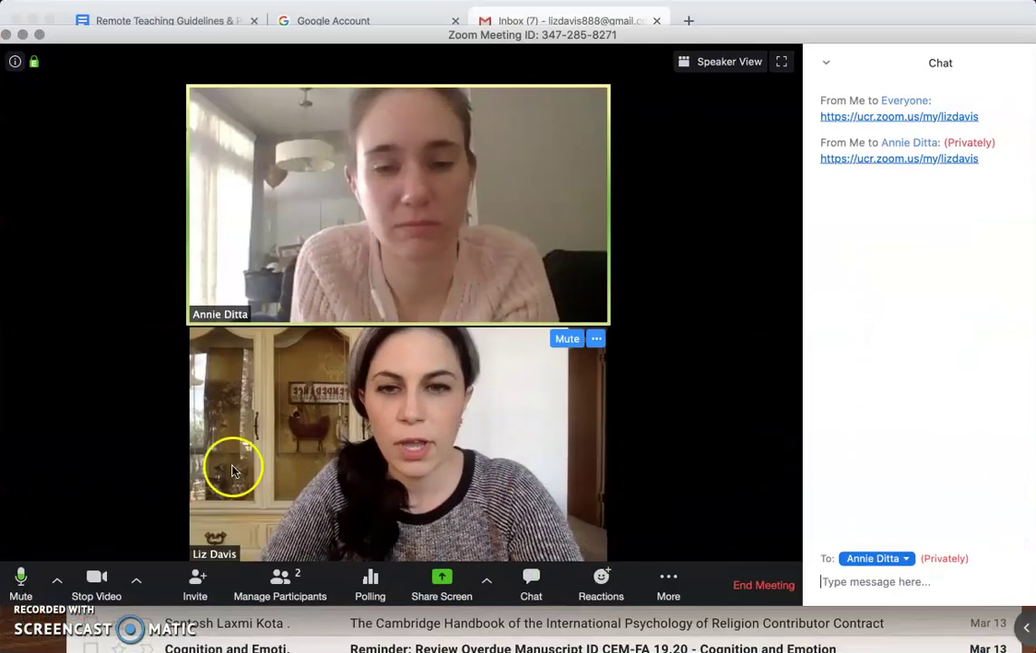